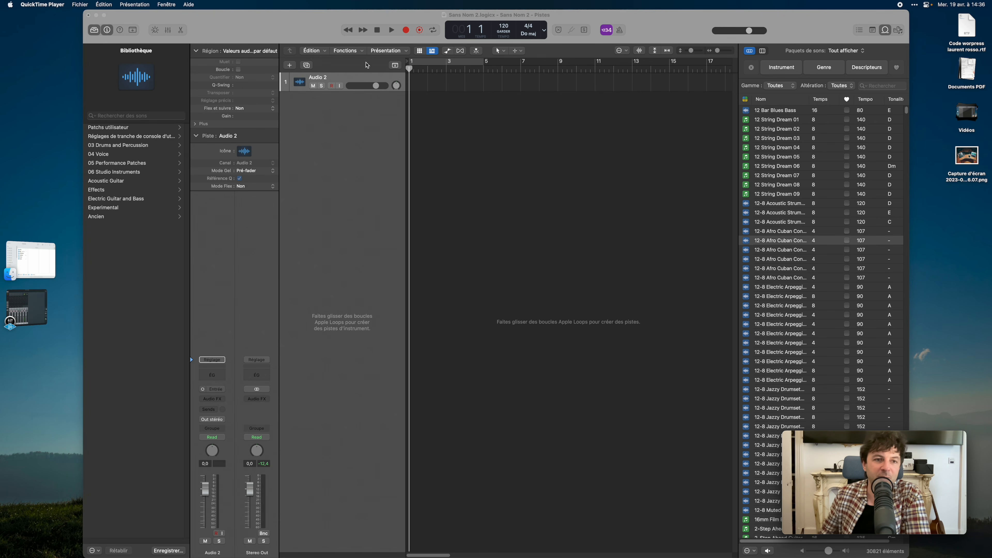
# - Create one new software instrument track using Alchemy as its instrument
pyautogui.click(291, 67)
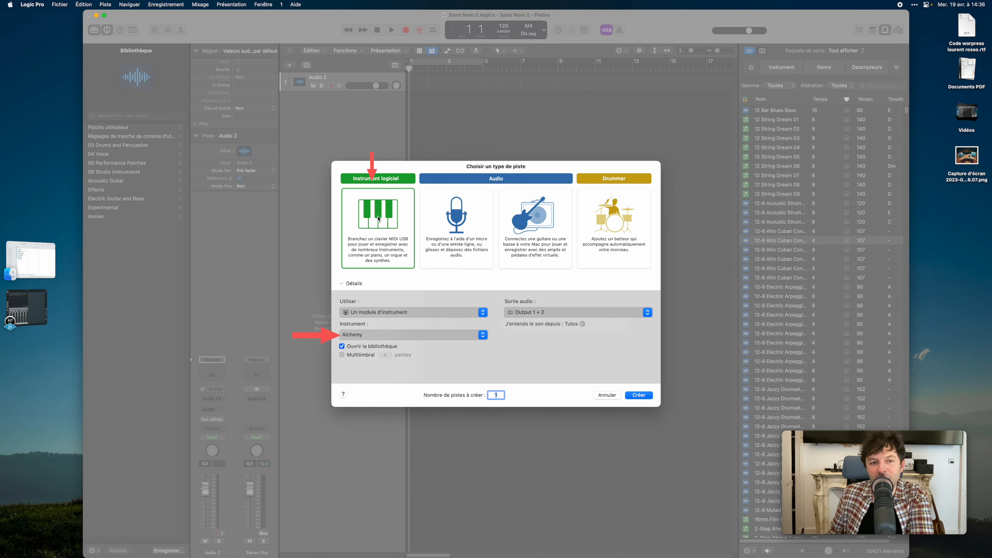
pyautogui.click(361, 337)
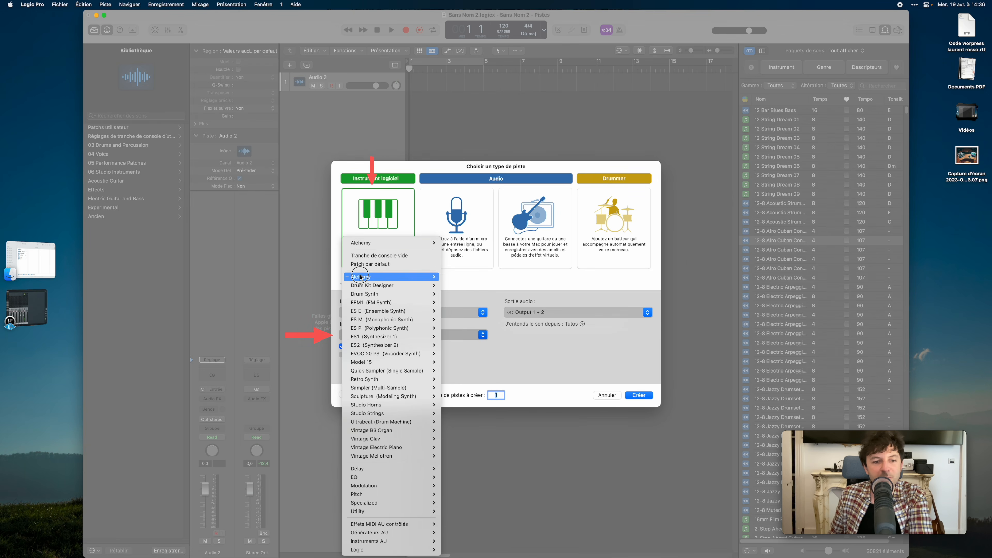
pyautogui.click(669, 403)
pyautogui.click(639, 395)
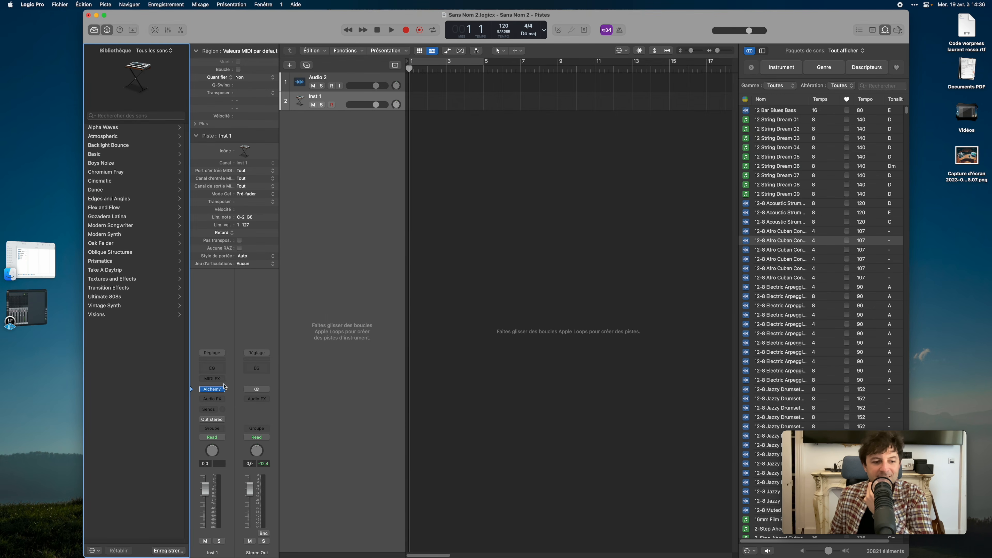
# - Open the Alchemy instrument on the new track and filter its presets to the Rhythmic category and Drums subcategory
pyautogui.click(213, 389)
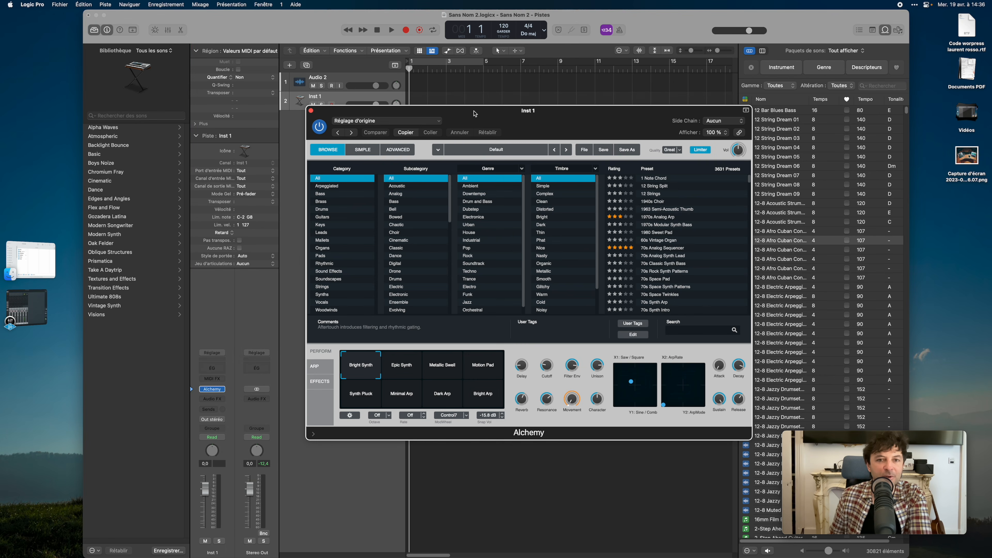
pyautogui.moveTo(474, 113); pyautogui.dragTo(402, 101)
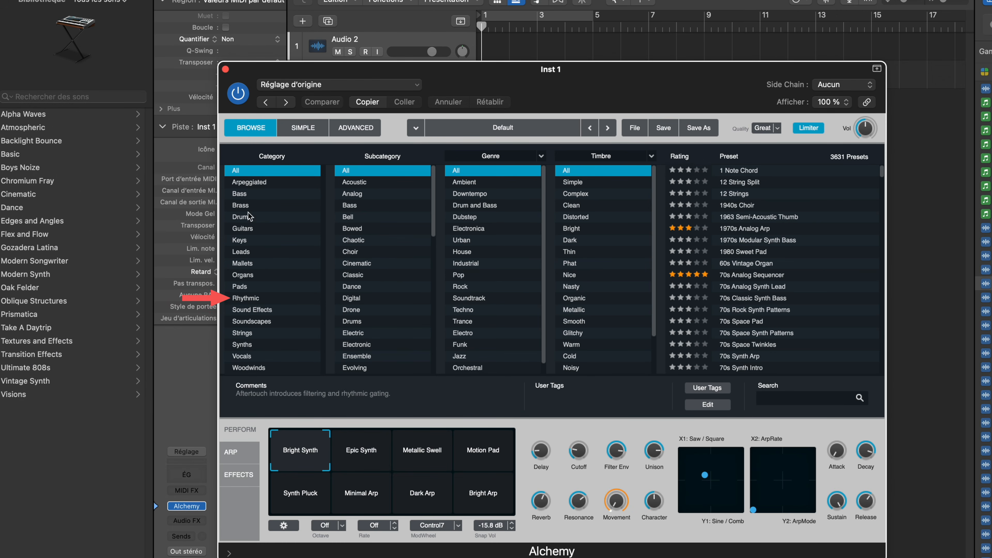
pyautogui.click(248, 299)
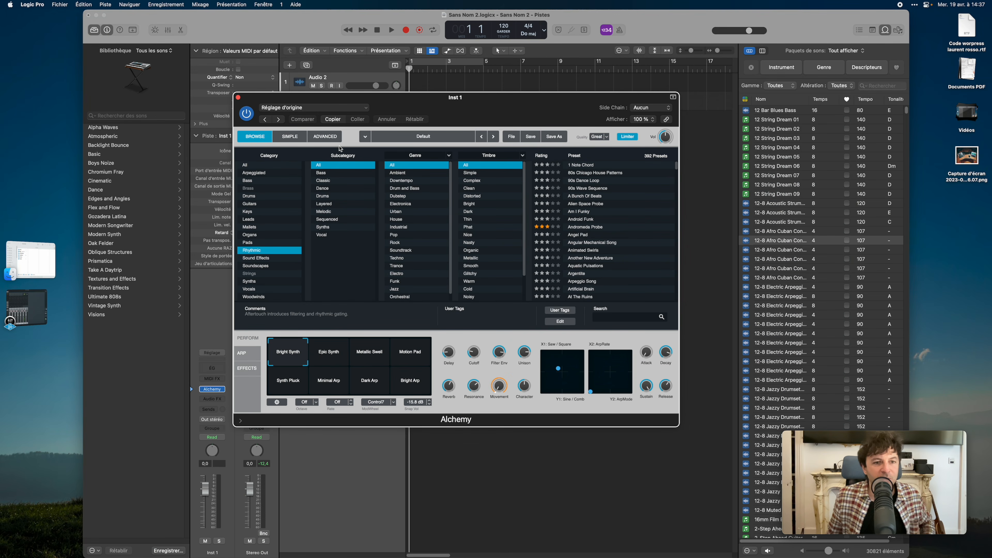
pyautogui.click(326, 196)
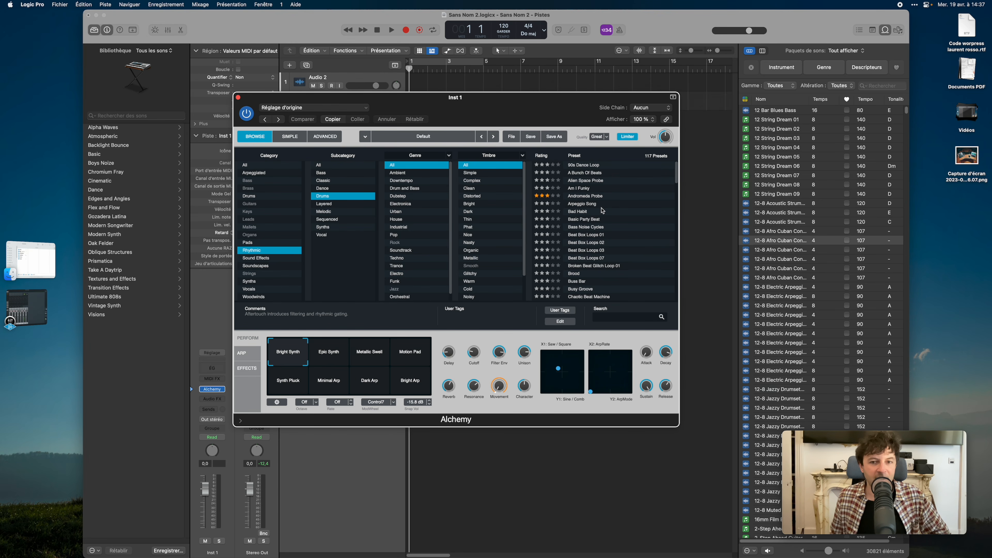
# - Audition the rhythmic drum presets New Psychology, Ocean Smoke, Spiraling Chaos Kit and Vox Beats 10
pyautogui.scroll(-15, 603, 211)
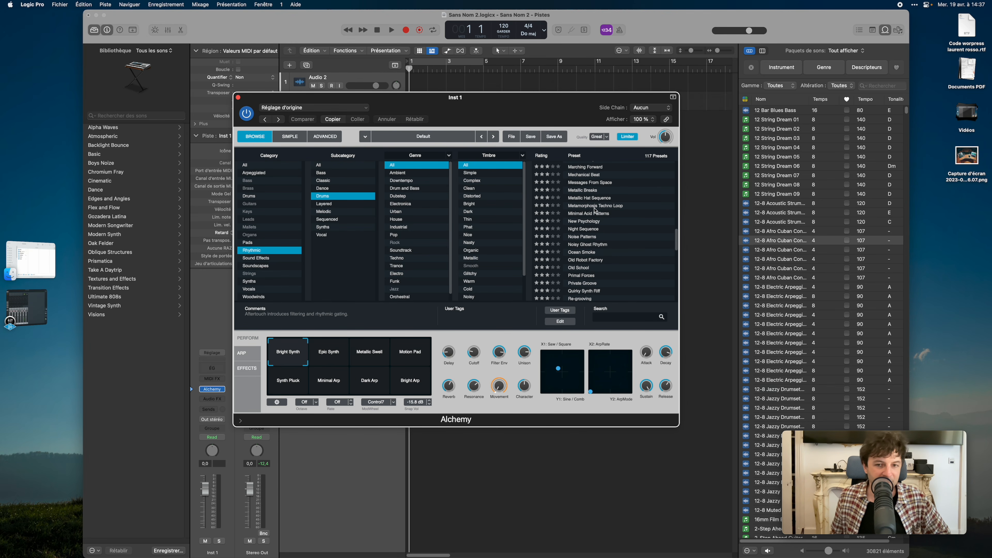
pyautogui.click(588, 222)
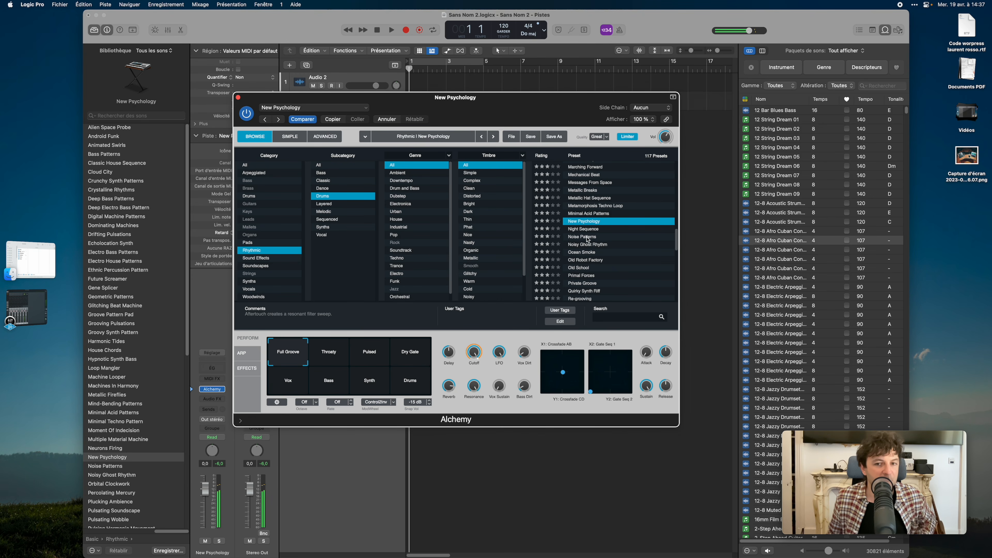
pyautogui.click(582, 252)
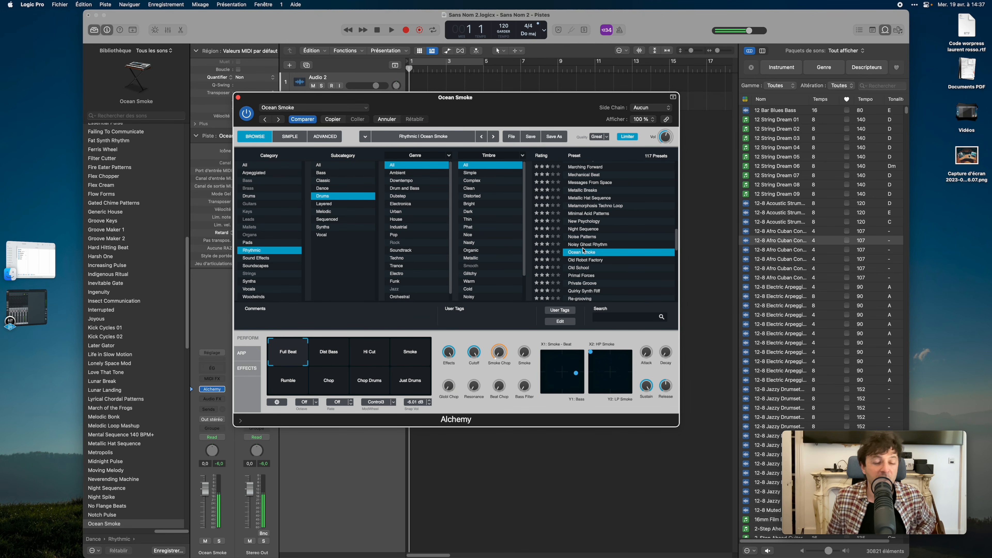
pyautogui.scroll(-8, 583, 251)
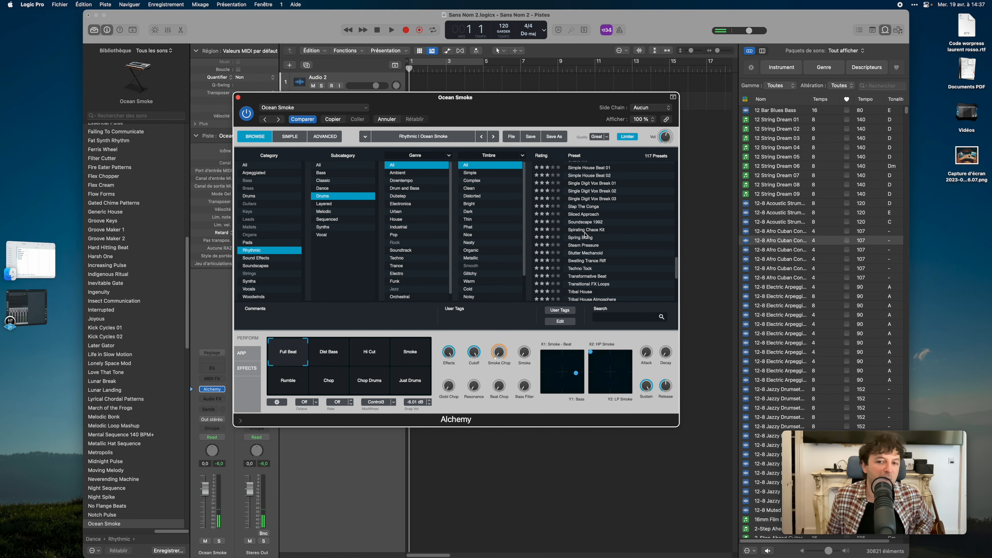
pyautogui.click(586, 230)
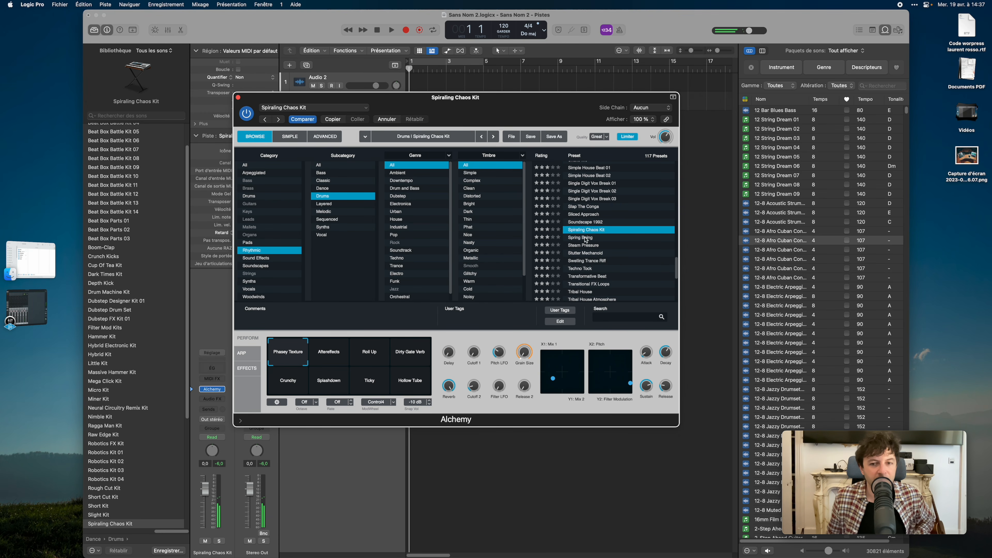
pyautogui.scroll(-6, 586, 240)
pyautogui.click(586, 250)
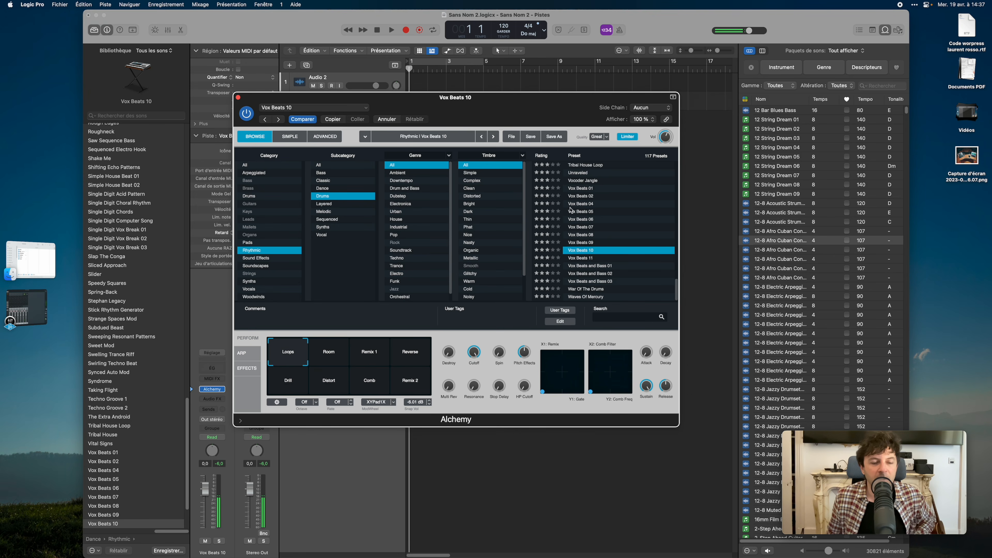
# - Audition Single Digit Vox Break 02 from the Urban genre and Beat Box Loops 01 from all genres
pyautogui.click(403, 213)
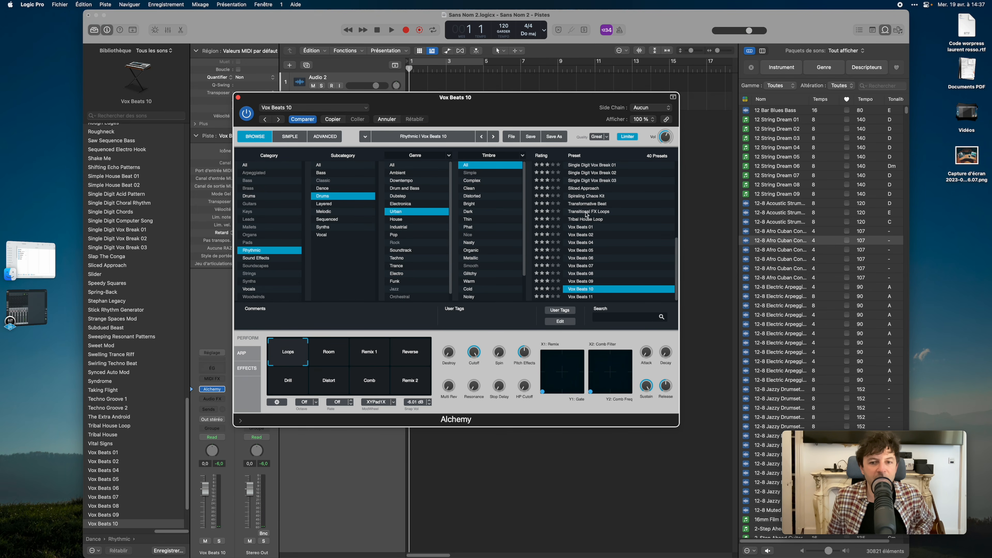
pyautogui.click(583, 174)
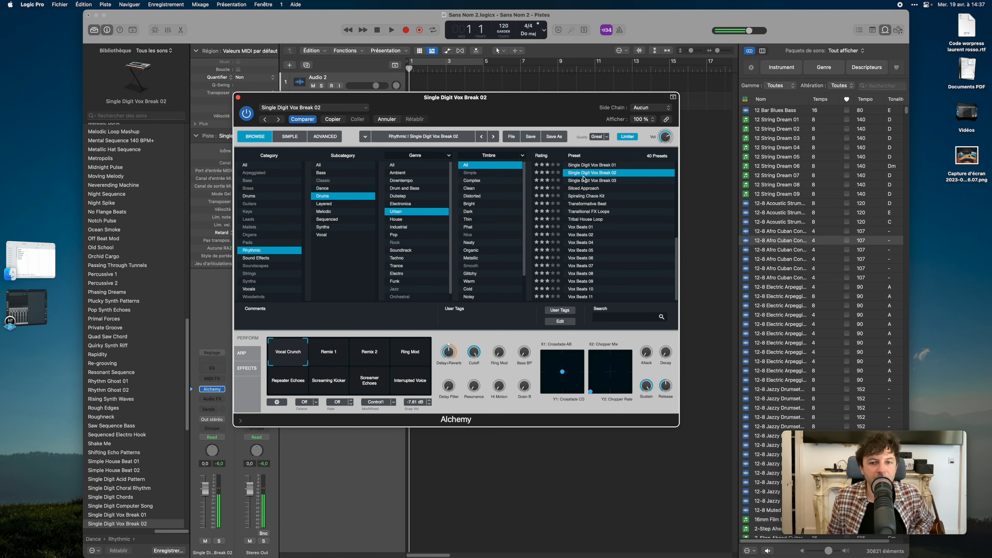
pyautogui.scroll(10, 589, 197)
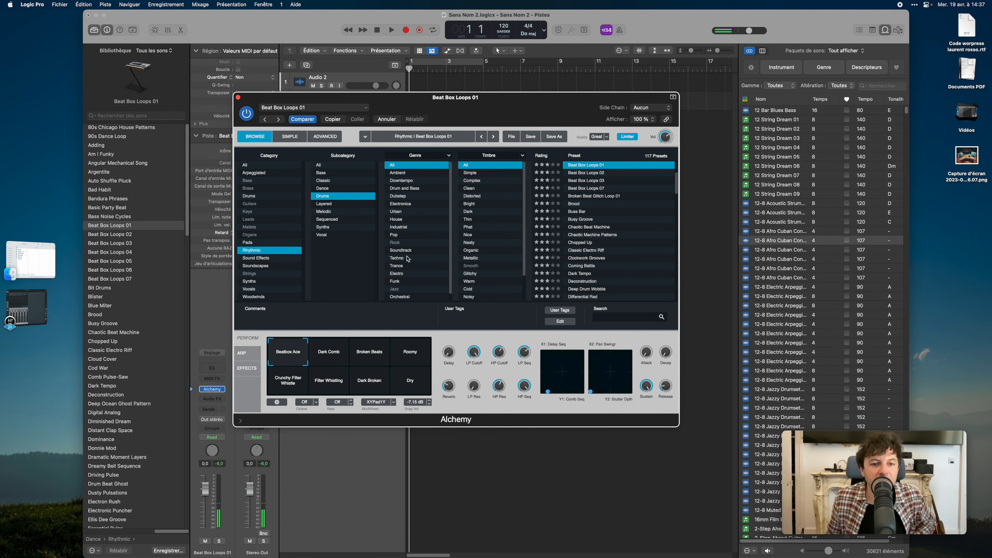
# - Filter the rhythmic drum presets by the Electro genre and load the Dominance preset
pyautogui.click(407, 259)
pyautogui.click(406, 274)
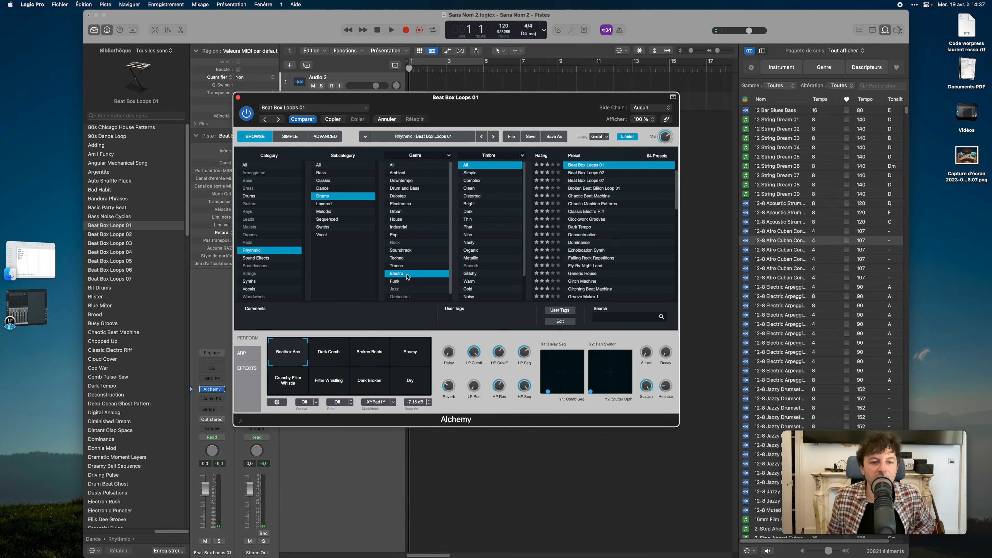
pyautogui.click(586, 242)
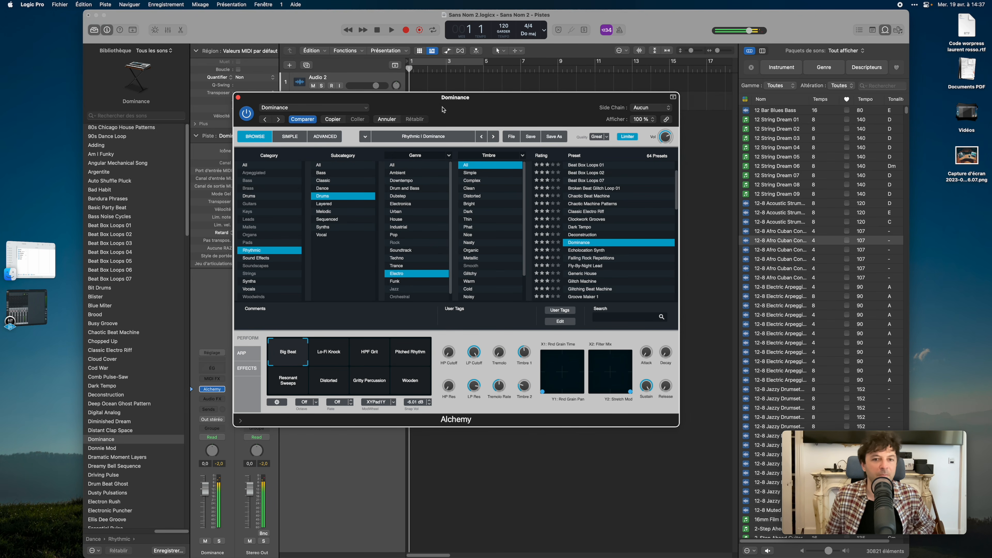
# - Lower the Dominance track's volume to about -8.4 dB and record a held MIDI note from bar 3 to about bar 5
pyautogui.moveTo(378, 109); pyautogui.dragTo(365, 108)
pyautogui.click(429, 70)
pyautogui.press('Return')
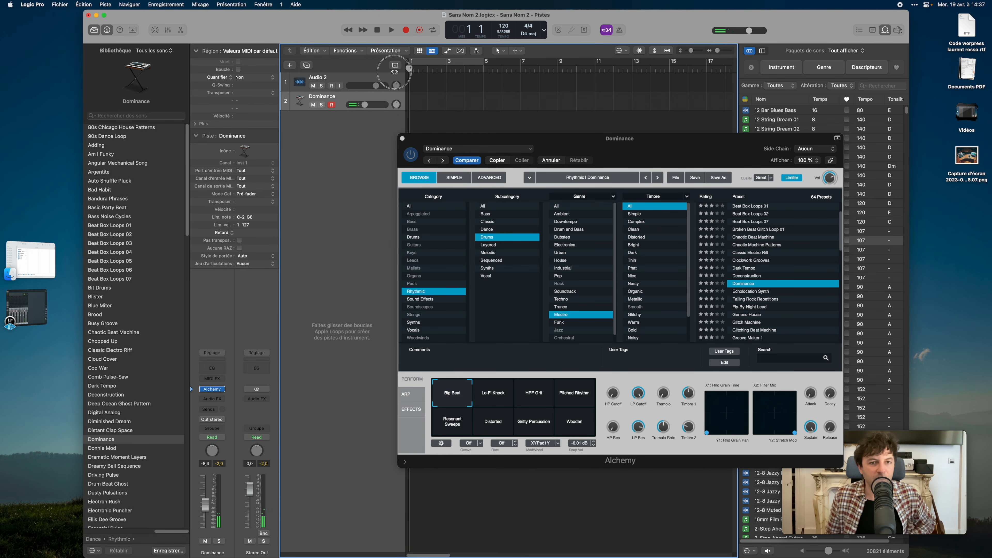
pyautogui.click(391, 30)
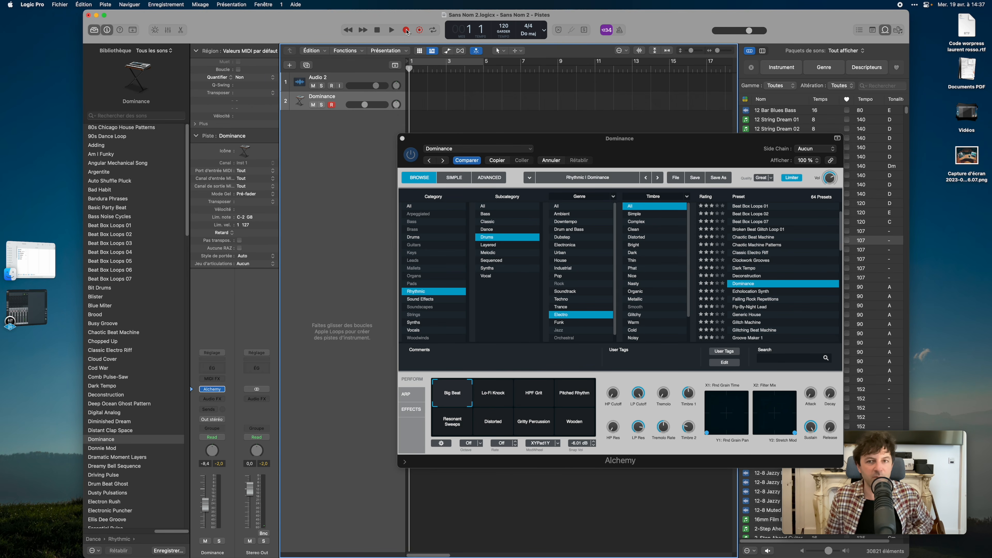
pyautogui.click(406, 30)
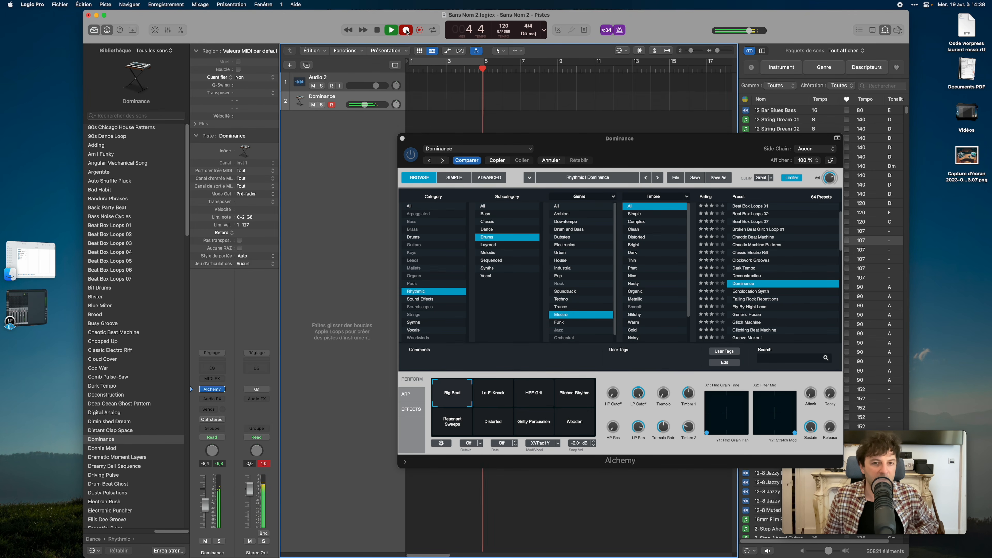
pyautogui.press('space')
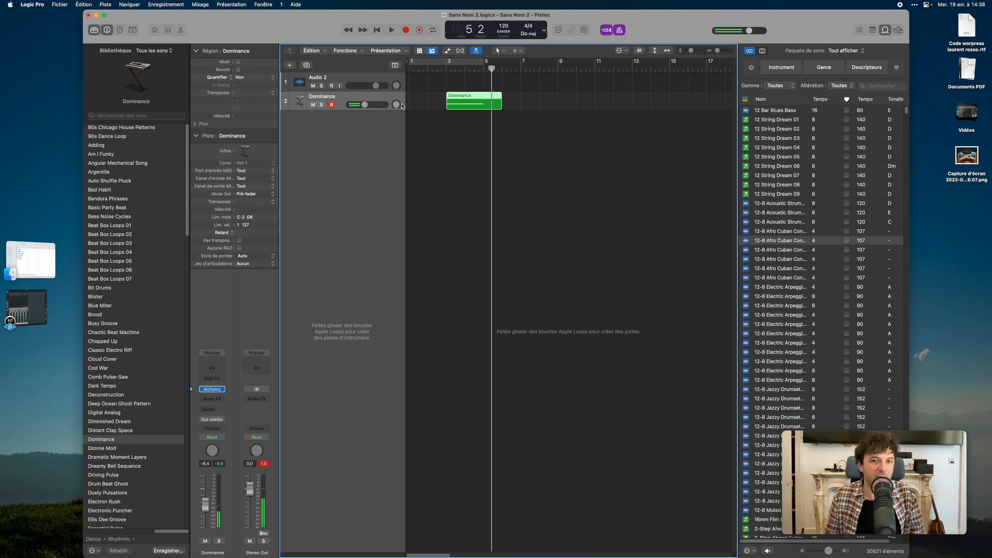
# - Open the recorded Dominance region in the piano roll and quantize its single note to Noire
pyautogui.doubleClick(454, 102)
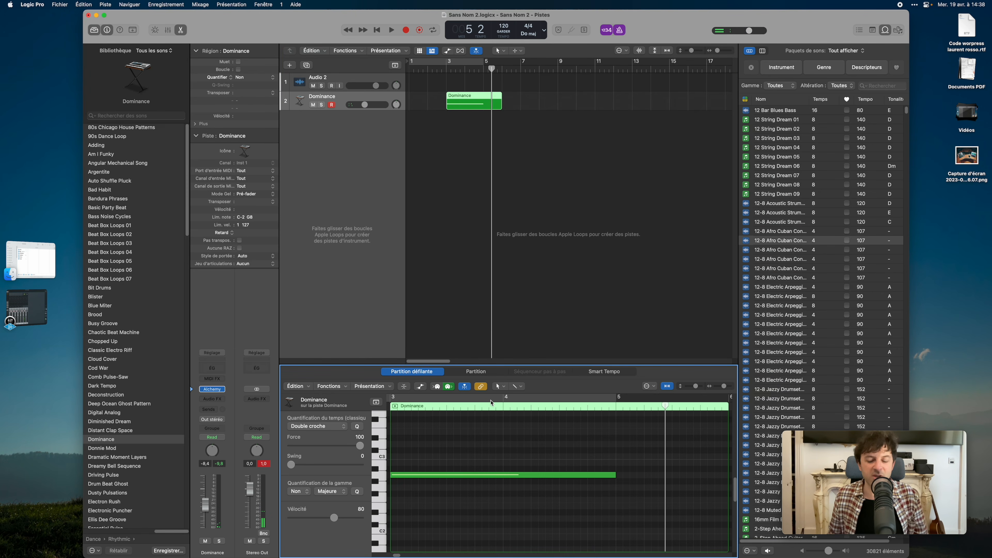
pyautogui.hscroll(-2, 462, 442)
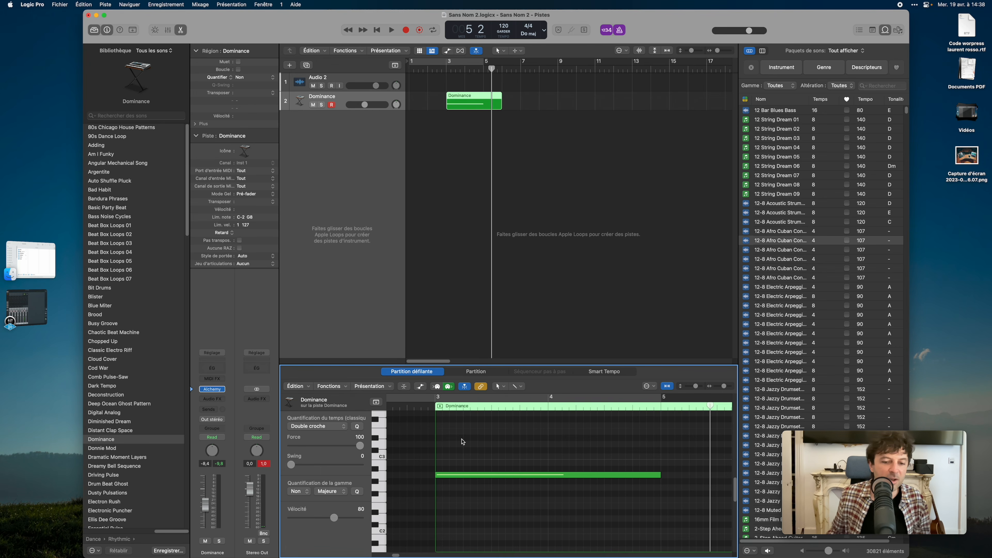
pyautogui.click(470, 475)
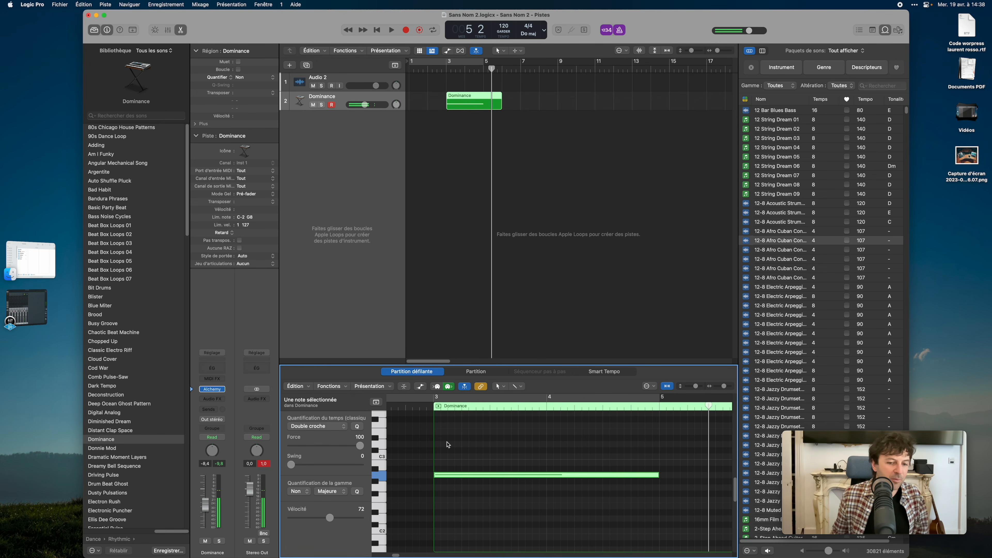
pyautogui.click(359, 427)
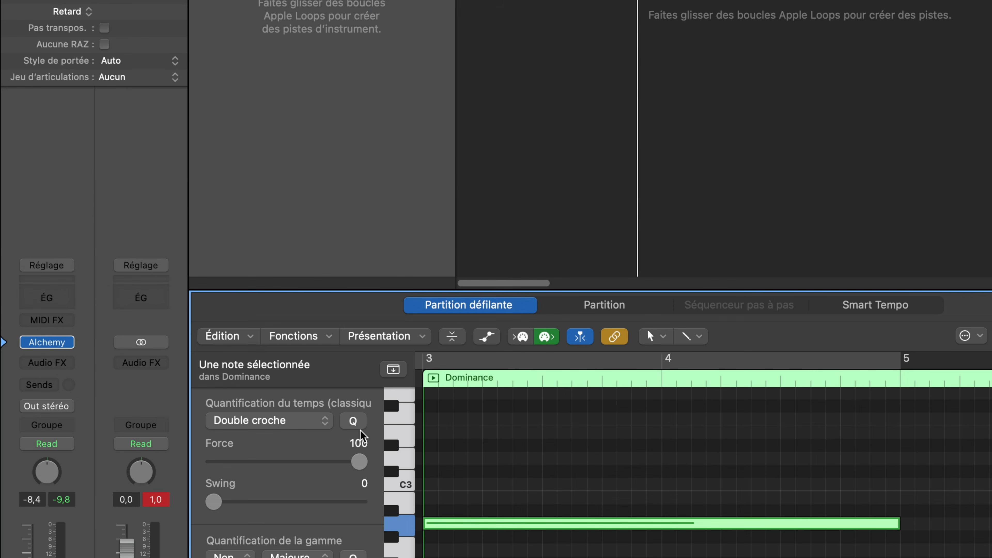
pyautogui.click(283, 423)
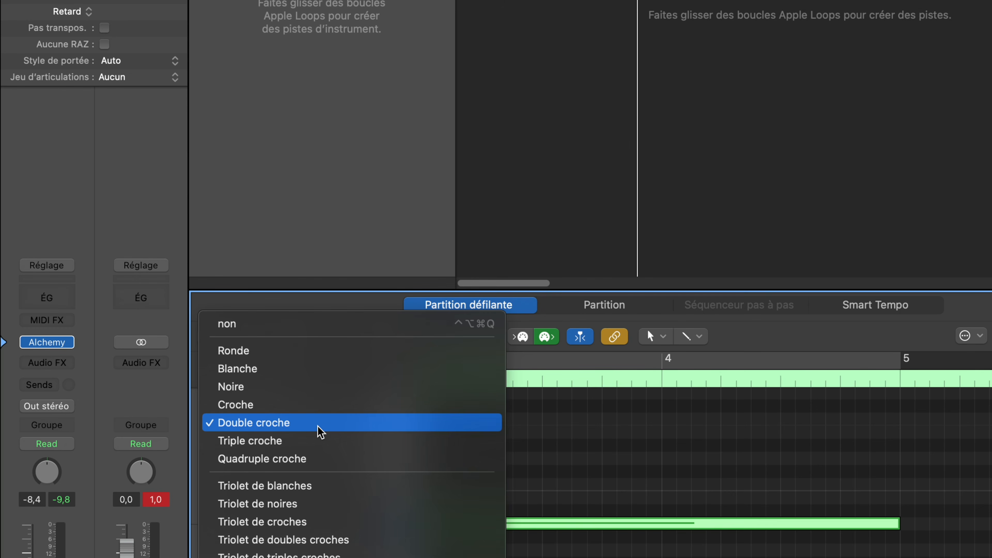
pyautogui.click(315, 391)
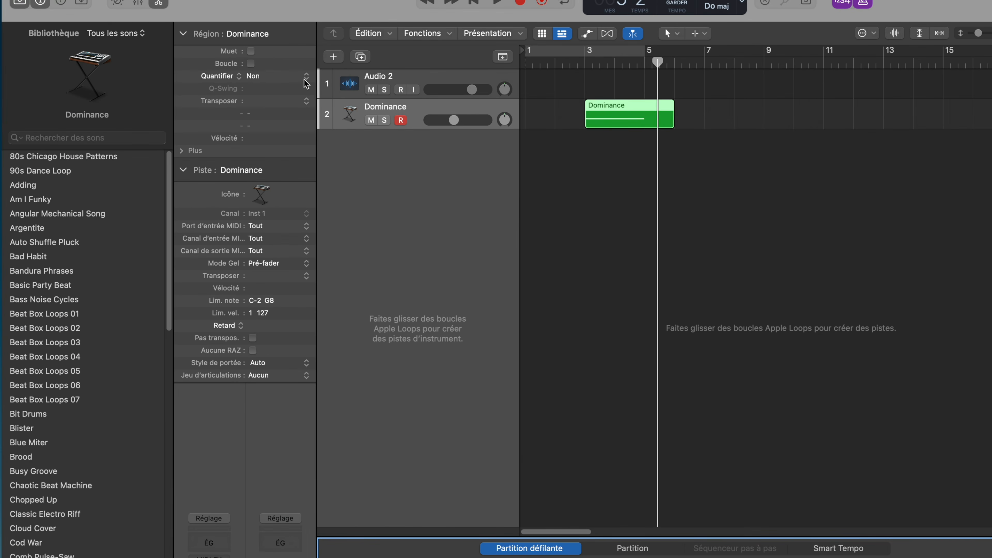
# - Set the Dominance region's quantization to Noire and shorten the region so it ends at bar 5
pyautogui.click(246, 79)
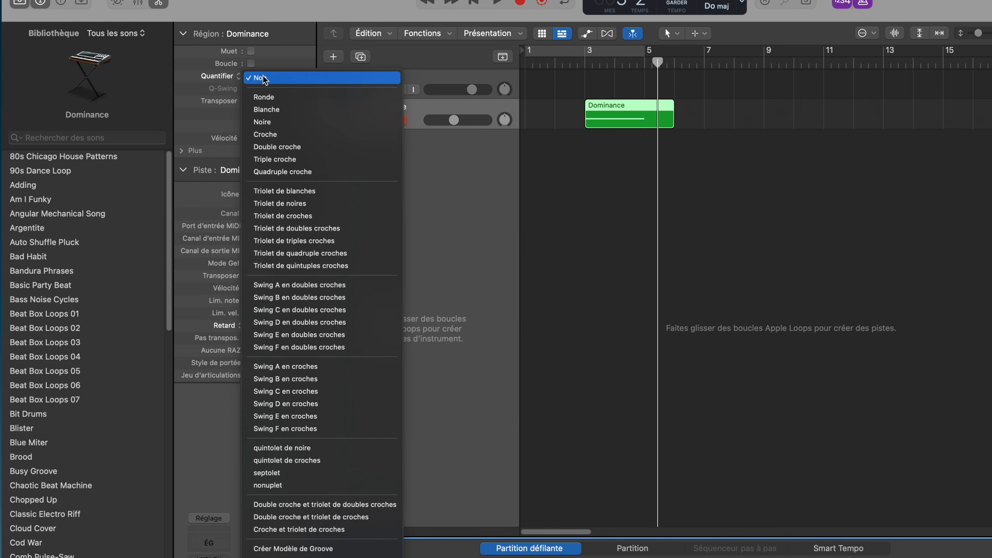
pyautogui.click(271, 125)
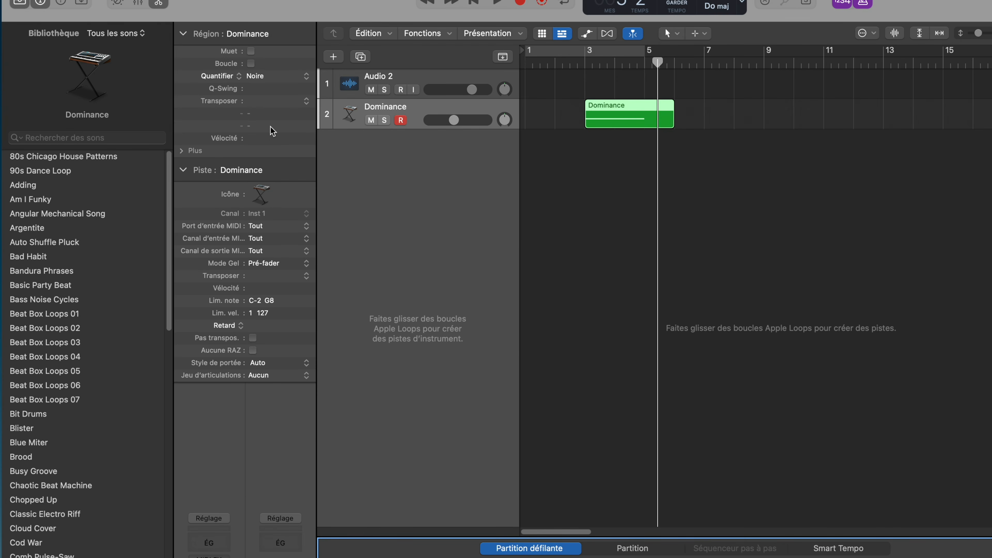
pyautogui.moveTo(671, 122); pyautogui.dragTo(643, 123)
# - Move the Dominance region to bar 1 and turn on looping for it
pyautogui.click(600, 110)
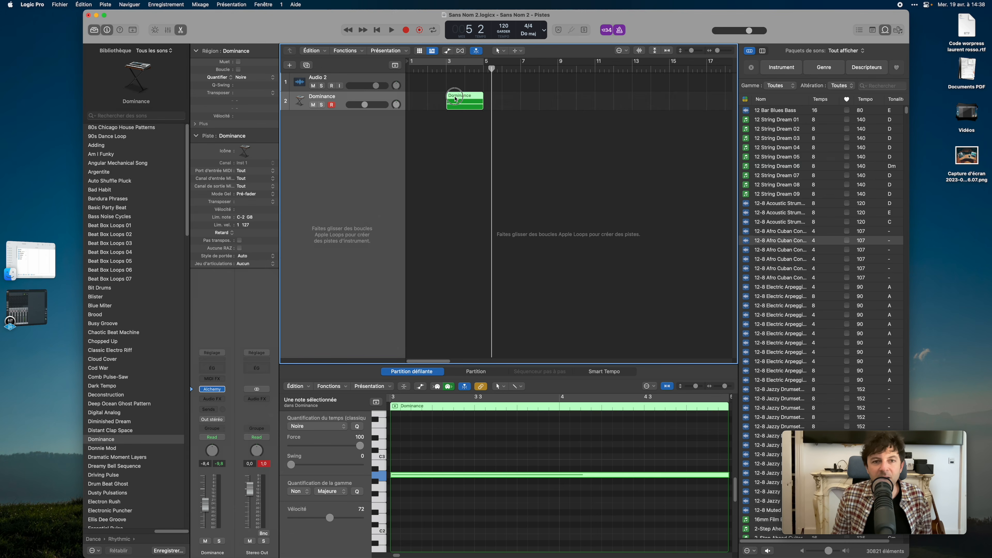
pyautogui.moveTo(455, 99); pyautogui.dragTo(419, 100)
pyautogui.press('l')
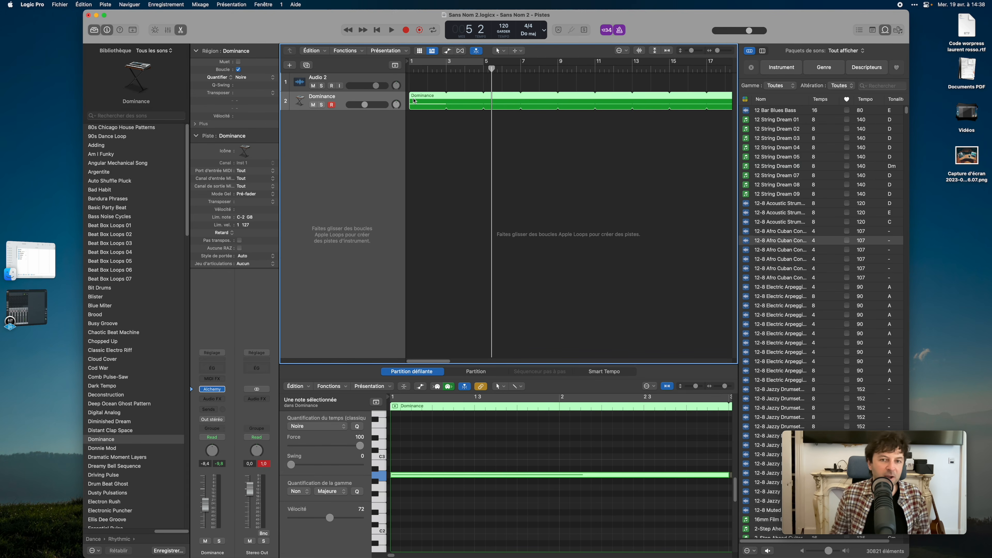
# - Play the looped Dominance region from bar 1 for a few bars and stop playback
pyautogui.moveTo(457, 63); pyautogui.dragTo(394, 75)
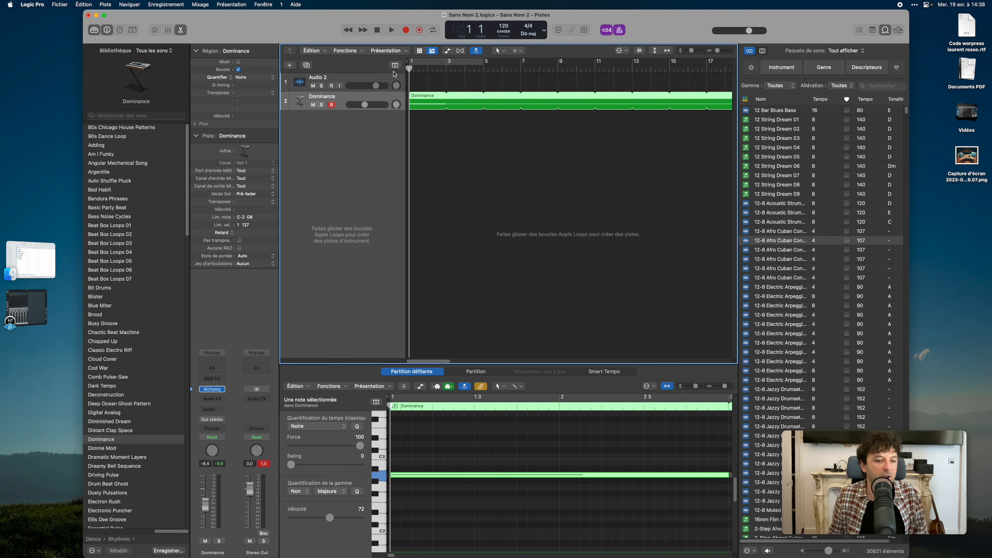
pyautogui.press('space')
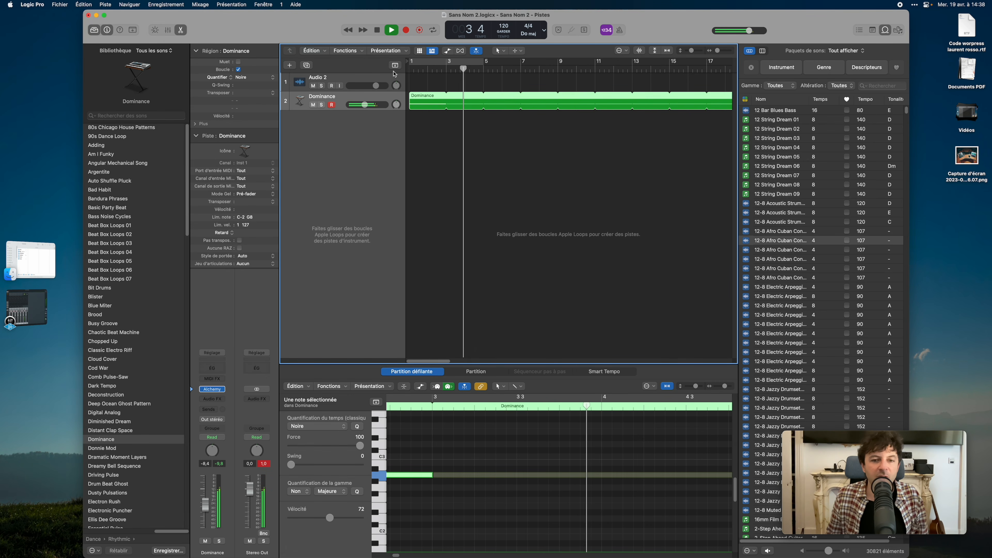
pyautogui.press('space')
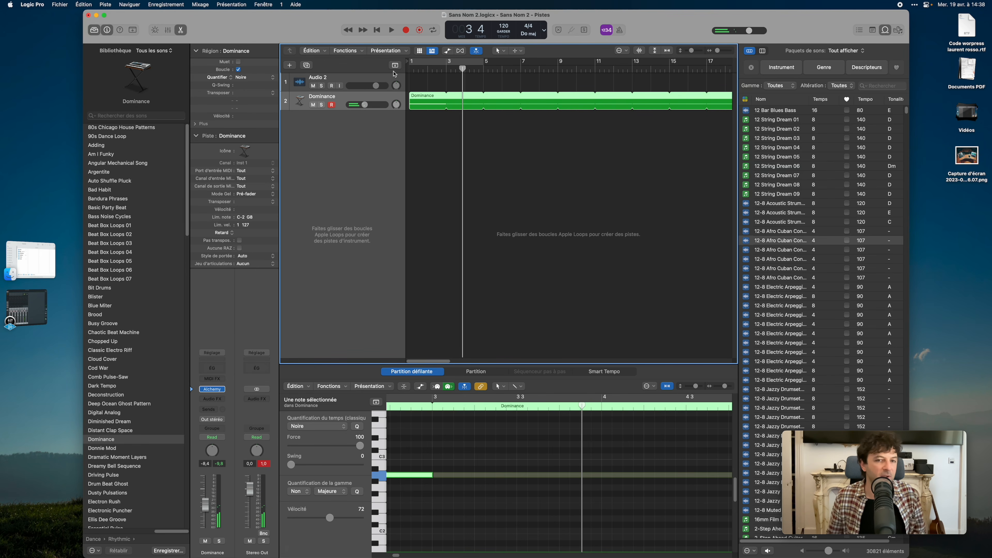
# - Create one new software instrument track using Alchemy and open its Alchemy instrument window
pyautogui.click(290, 65)
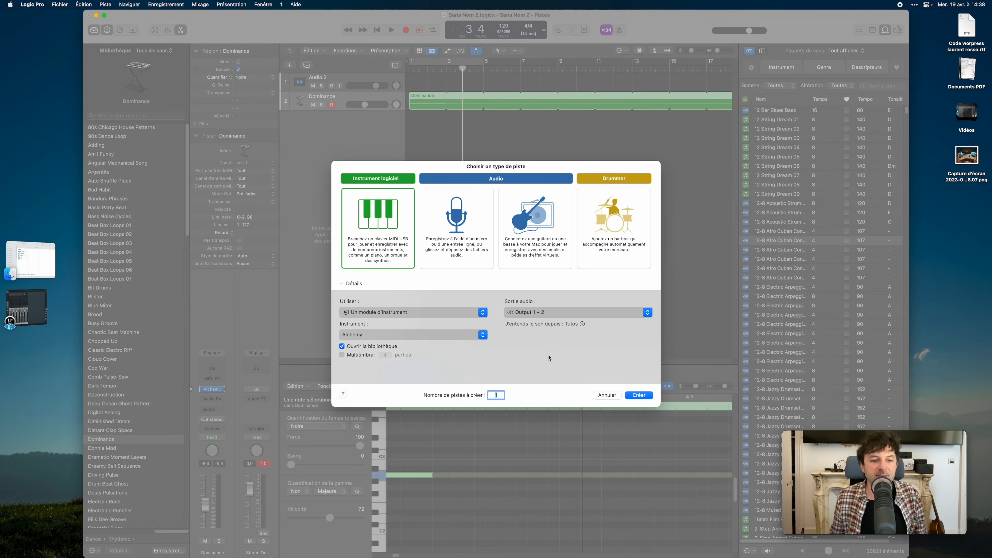
pyautogui.click(639, 396)
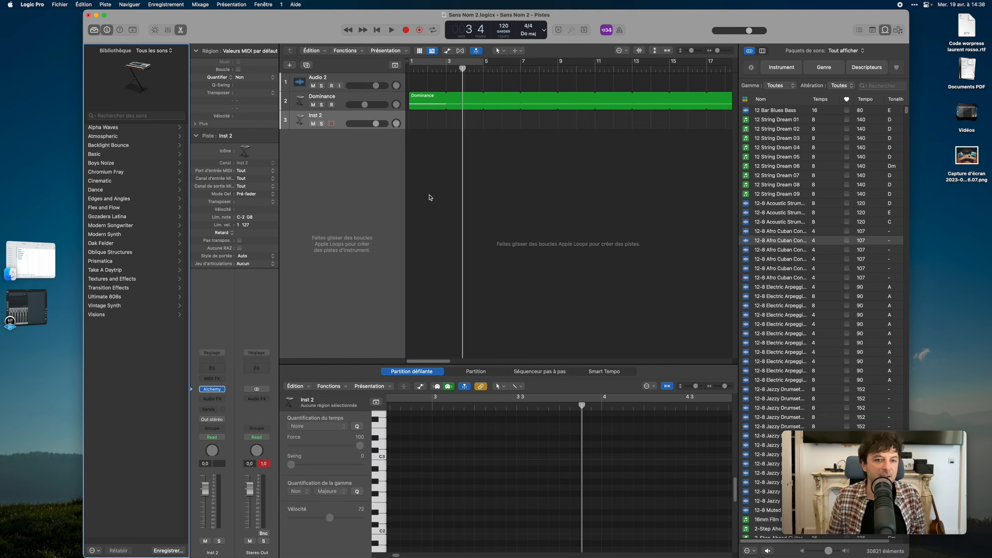
pyautogui.click(213, 389)
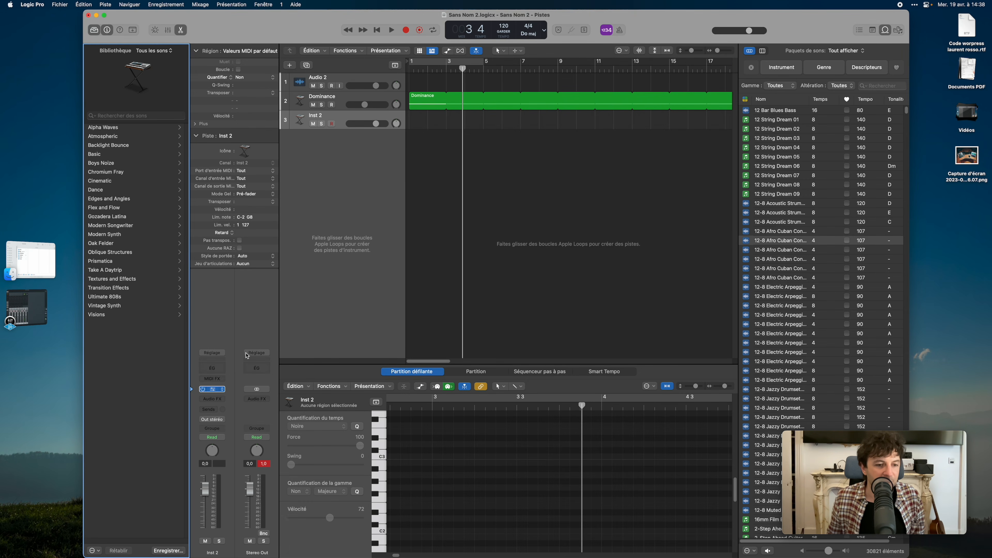
# - Load the Formant Bass preset from the Bass subcategory of Alchemy's Rhythmic presets and move the plug-in window clear of the tracks
pyautogui.click(328, 194)
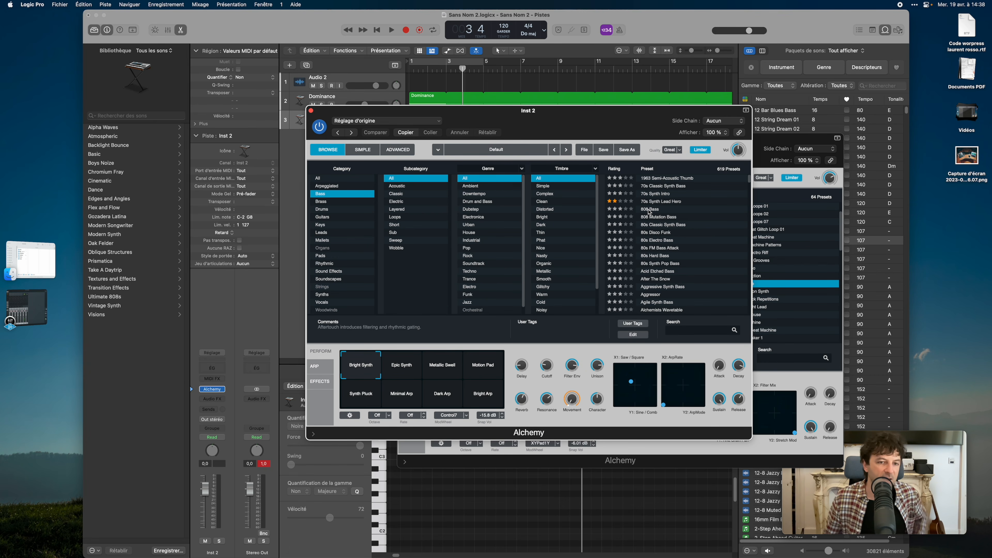
pyautogui.click(330, 264)
pyautogui.click(406, 187)
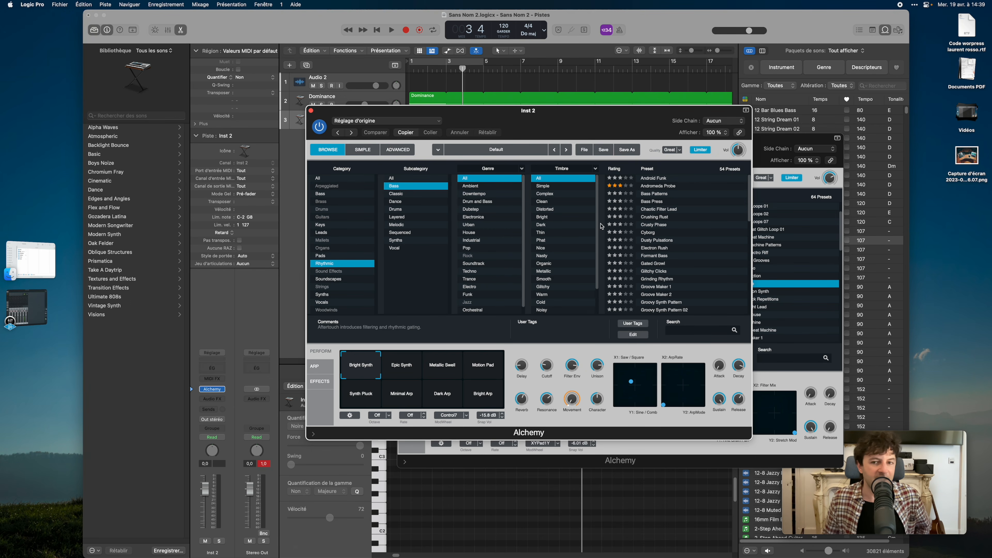
pyautogui.click(645, 256)
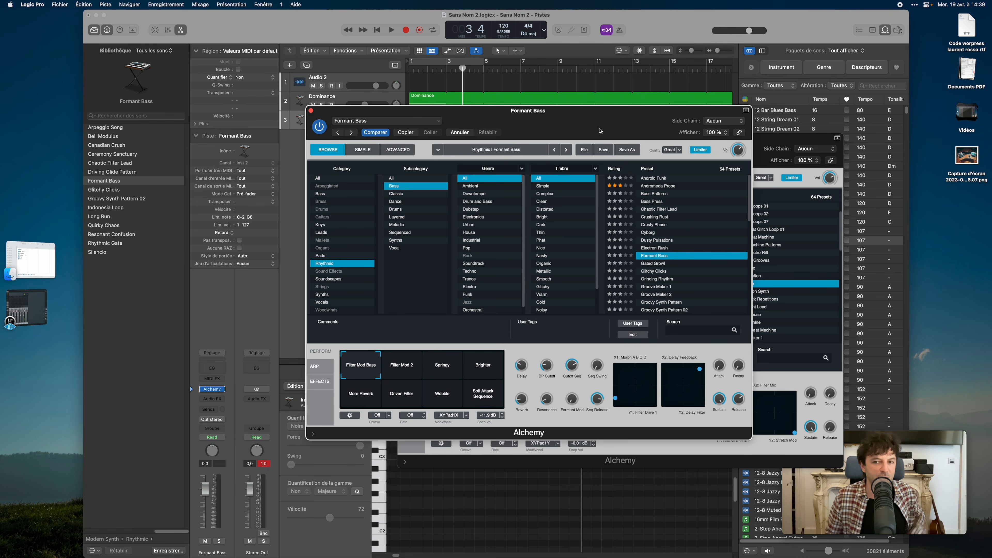
pyautogui.moveTo(596, 115); pyautogui.dragTo(503, 166)
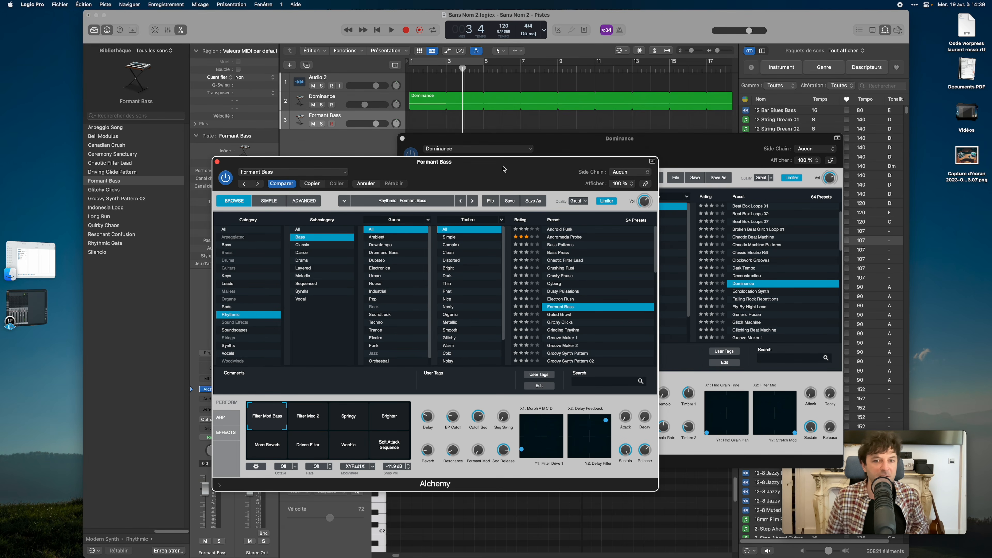
pyautogui.press('space')
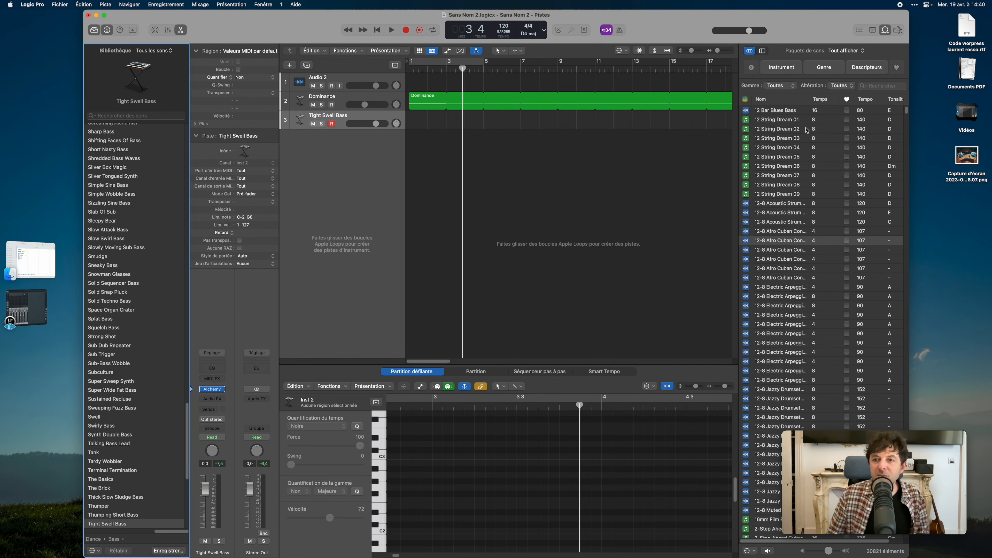
# - Filter the Apple Loops by the Basse instrument and the Electronic Pop genre
pyautogui.click(779, 71)
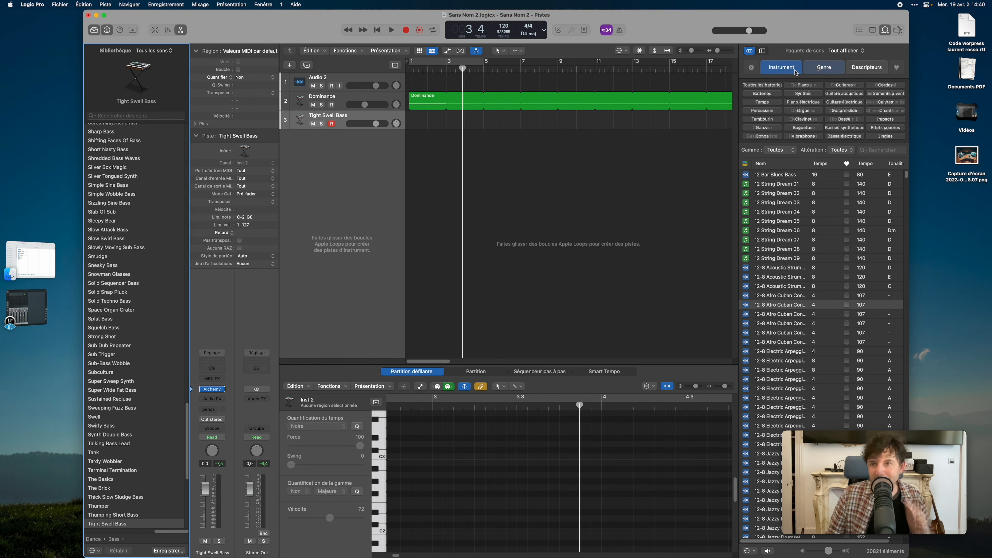
pyautogui.click(848, 119)
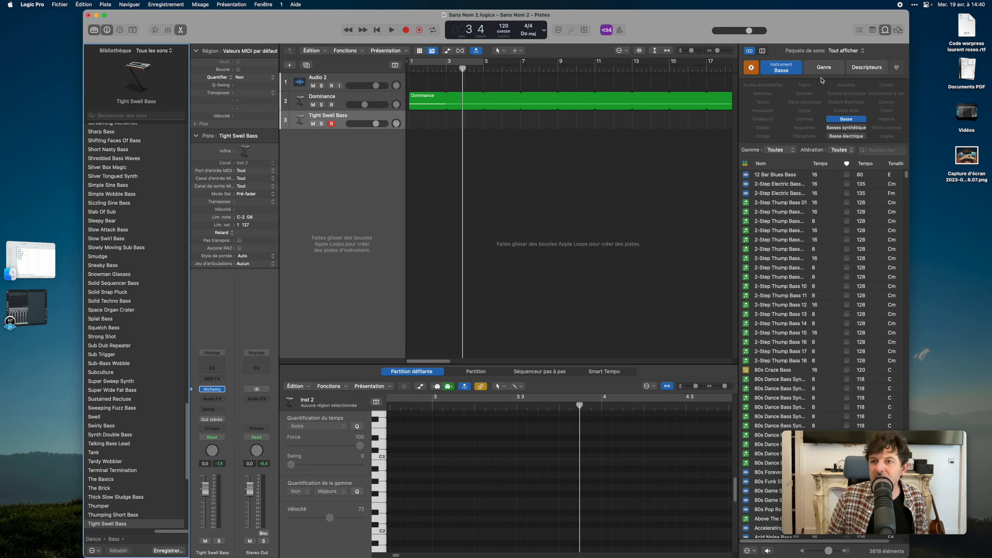
pyautogui.click(854, 137)
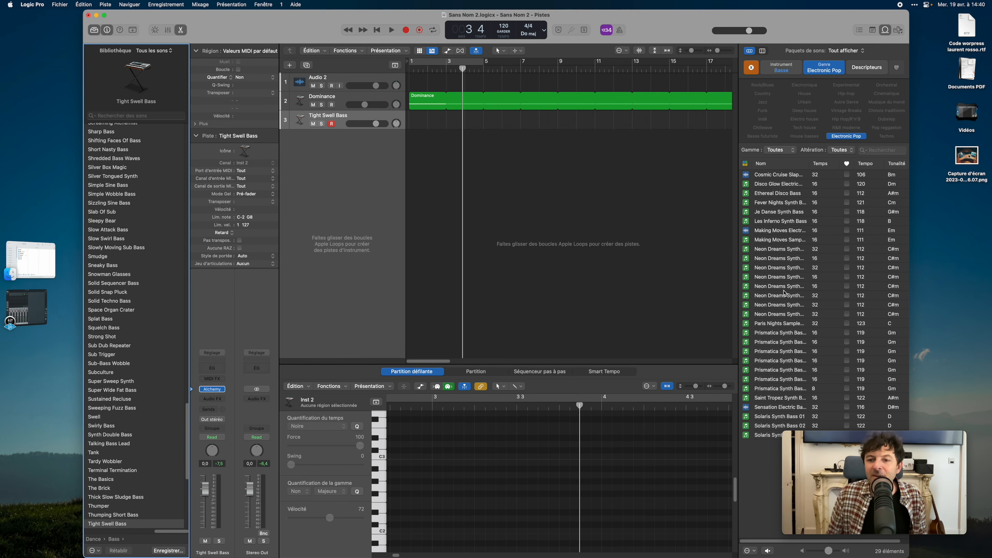
# - Audition a 16-beat Neon Dreams Synth Bass loop on its own and against the Dominance part
pyautogui.click(776, 286)
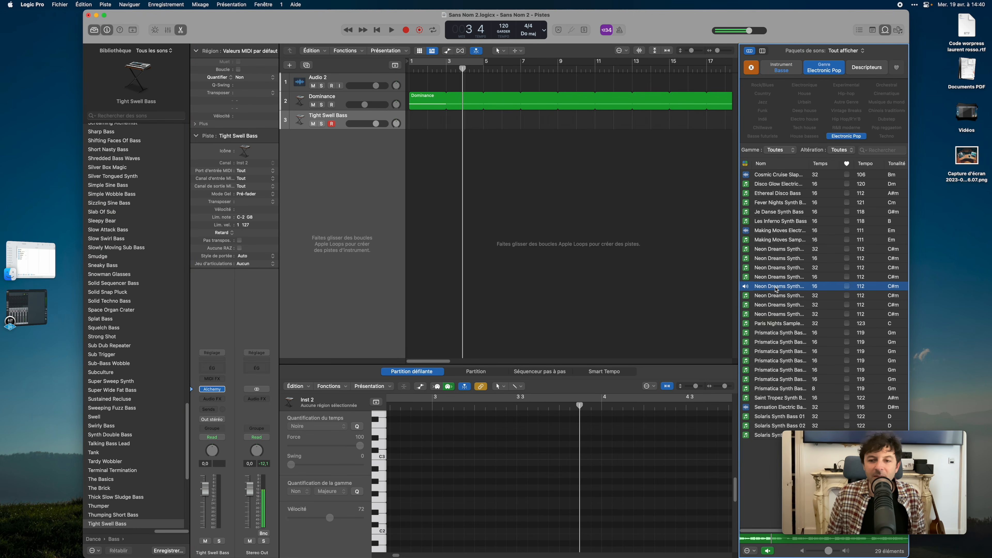
pyautogui.click(776, 289)
pyautogui.click(778, 287)
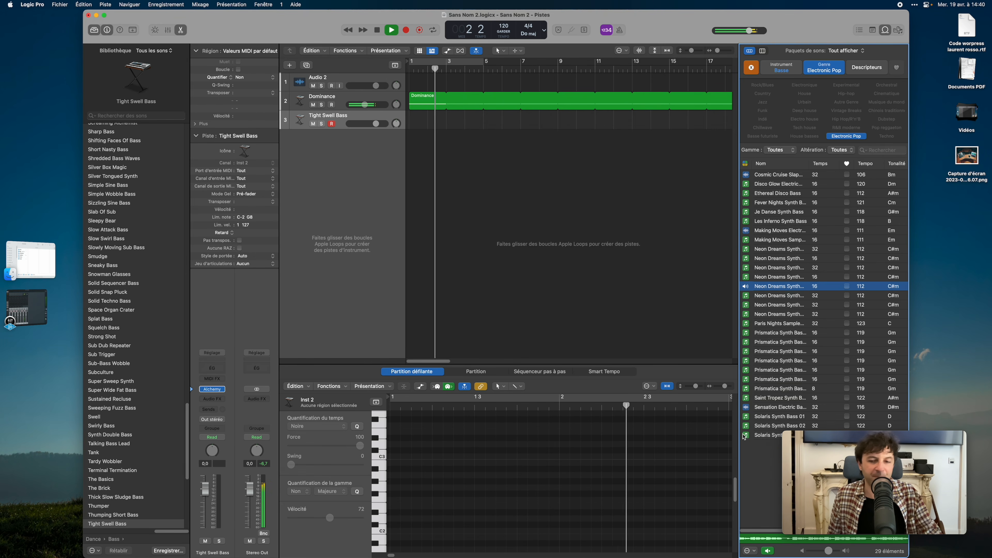
# - Add the Neon Dreams Synth Bass 07 loop on its own track below Dominance, with its region starting at bar 1
pyautogui.click(777, 306)
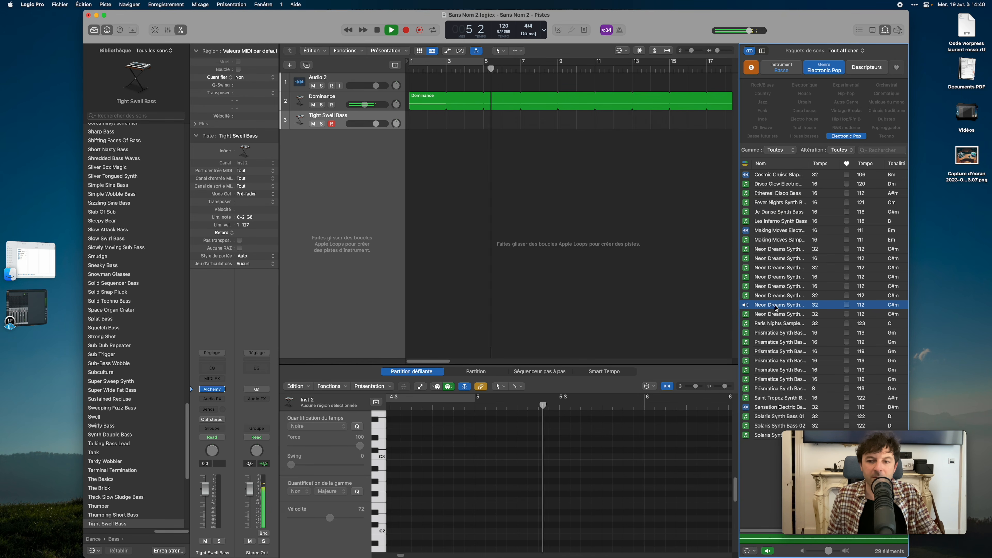
pyautogui.moveTo(775, 308); pyautogui.dragTo(435, 211)
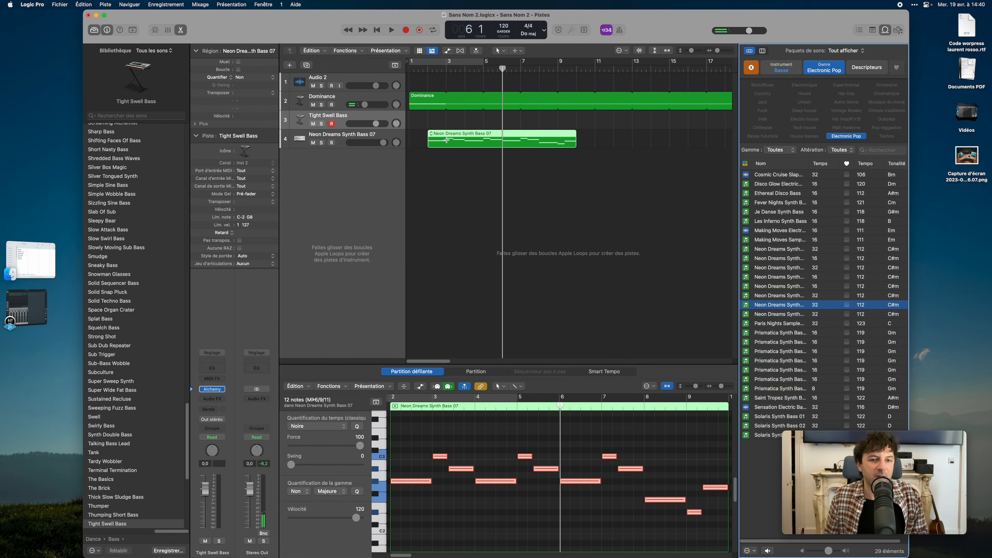
pyautogui.moveTo(466, 138); pyautogui.dragTo(394, 118)
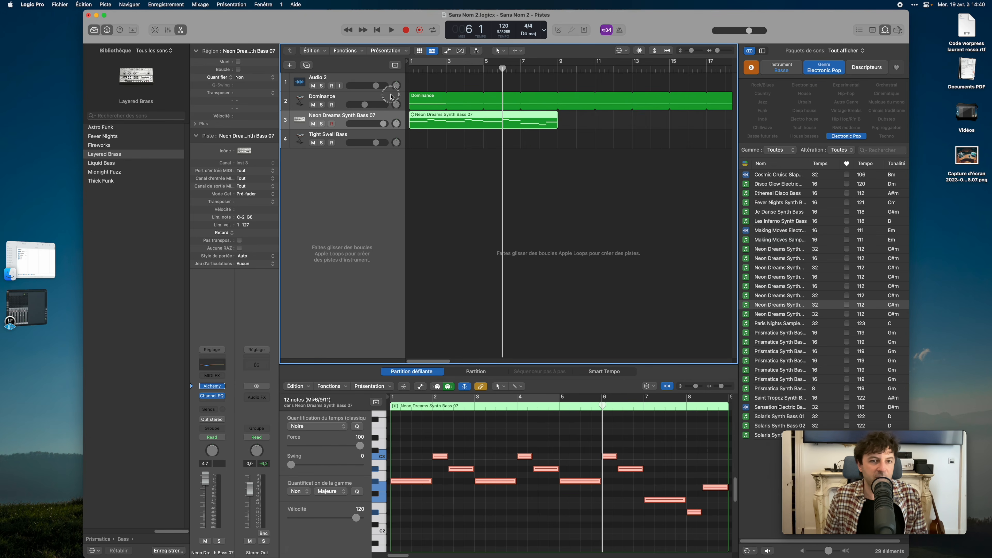
# - Play both parts from bar 1, lower the Neon Dreams Synth Bass 07 track's volume to 0.0 dB, and stop playback
pyautogui.click(391, 97)
pyautogui.press('Return')
pyautogui.press('space')
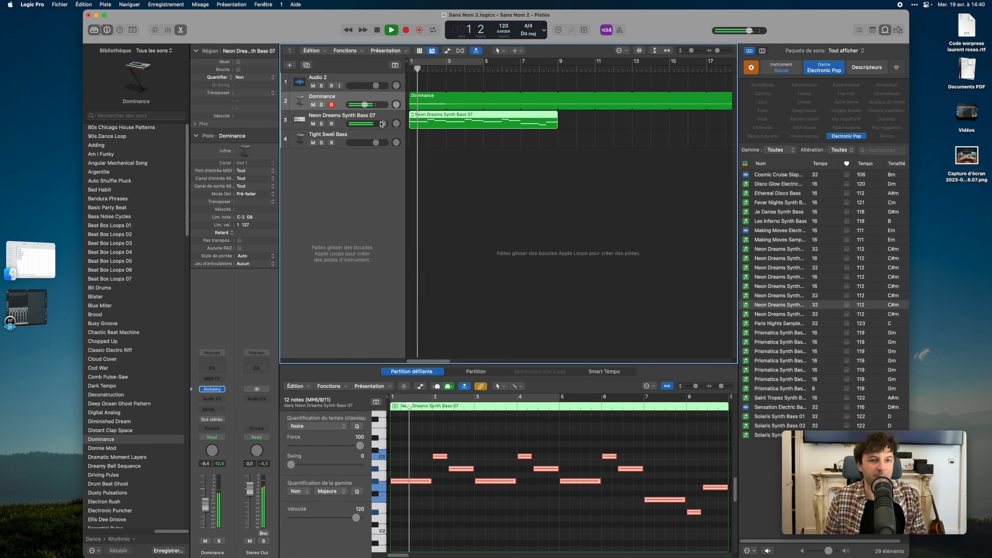
pyautogui.moveTo(383, 124); pyautogui.dragTo(376, 123)
pyautogui.press('space')
pyautogui.click(377, 120)
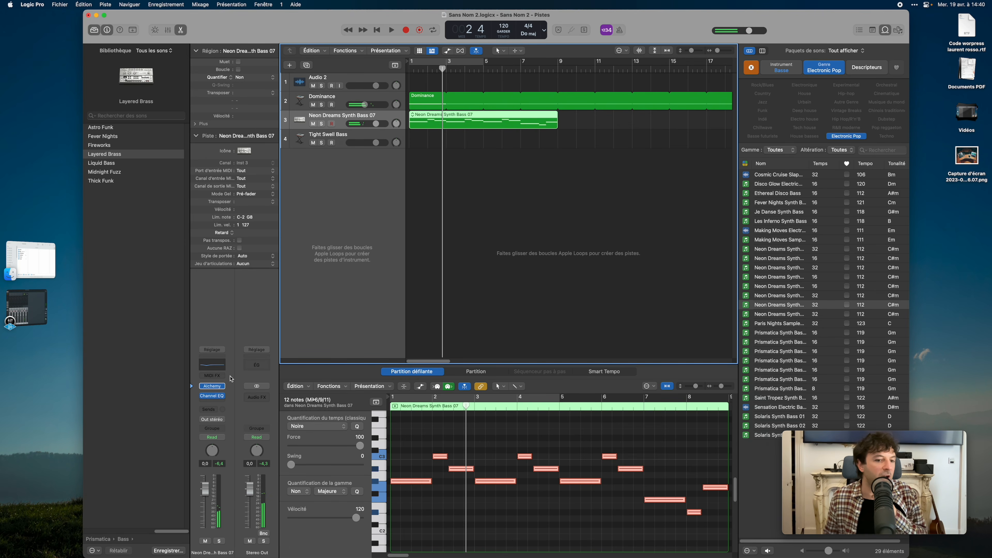
# - Return the playhead to bar 1 and select the Dominance track
pyautogui.moveTo(212, 387)
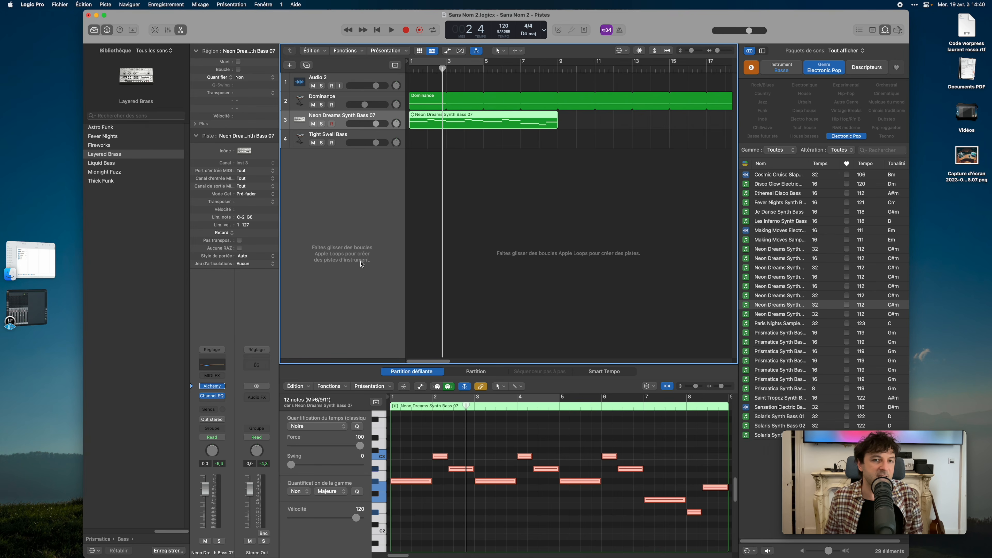
pyautogui.press('Return')
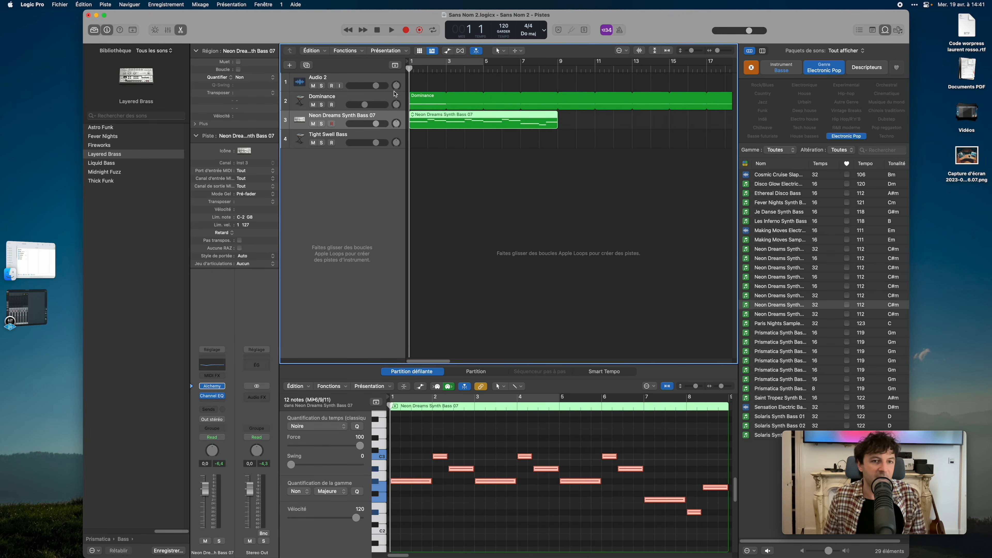
pyautogui.click(390, 98)
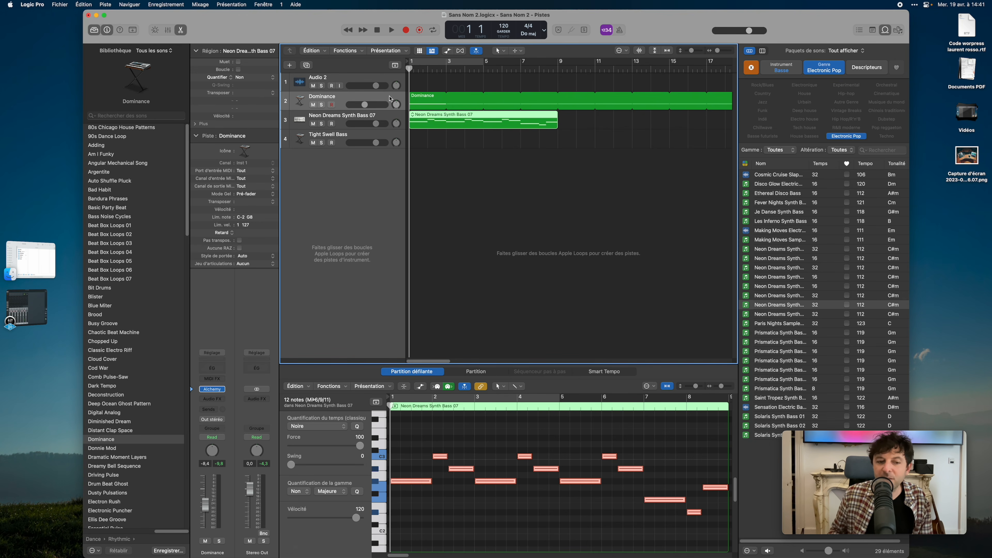